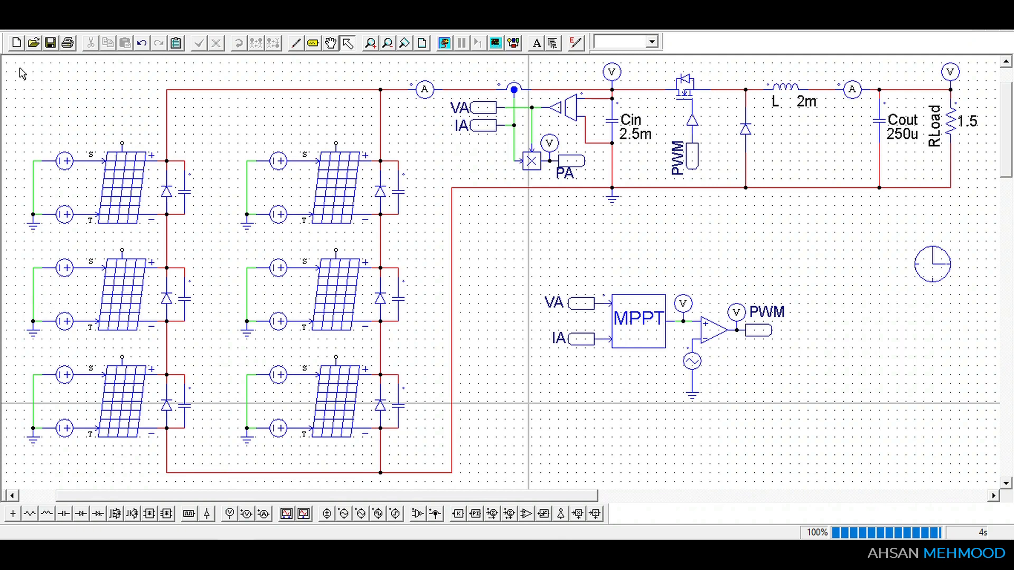
# Step: Examine the PV array, the buck converter stage and the MPPT control circuit in the schematic
pyautogui.moveTo(20, 69); pyautogui.dragTo(417, 486)
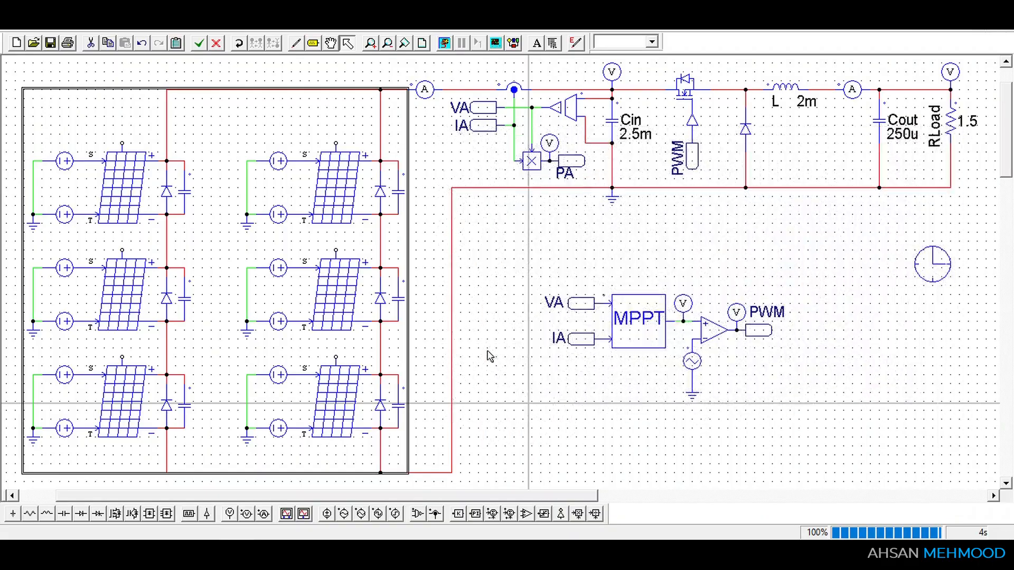
pyautogui.click(490, 357)
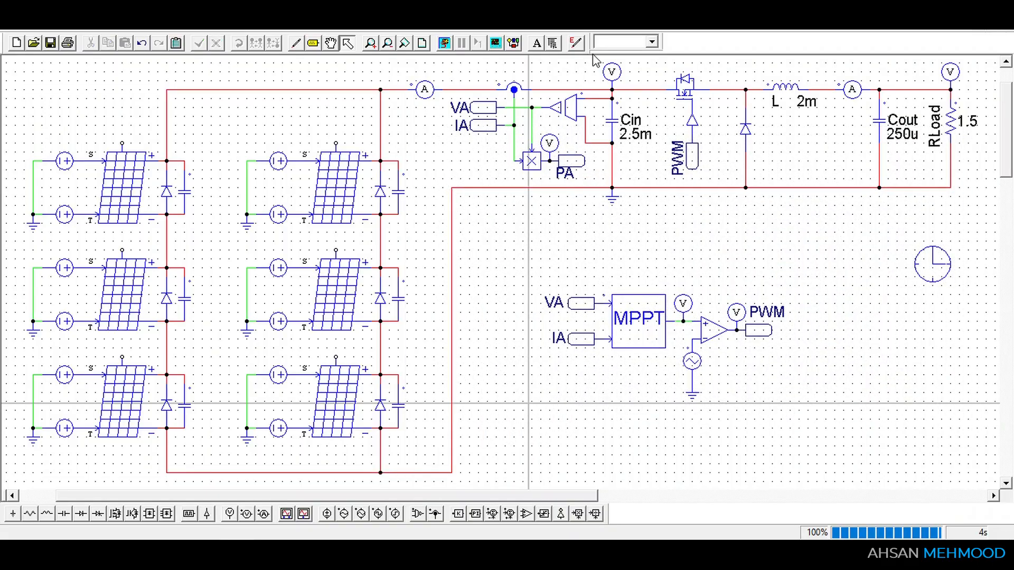
pyautogui.moveTo(593, 59); pyautogui.dragTo(996, 222)
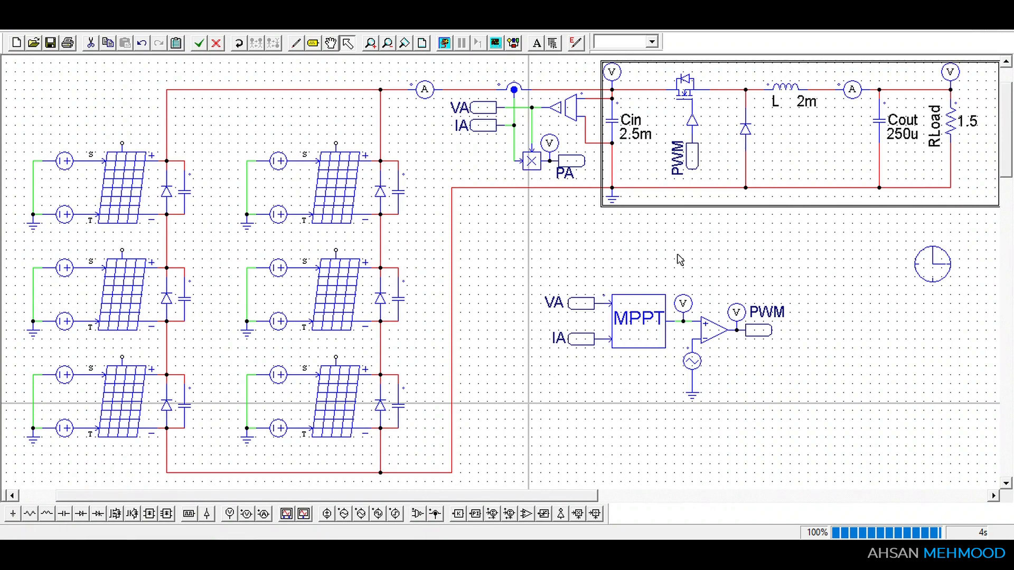
pyautogui.moveTo(661, 360); pyautogui.dragTo(811, 424)
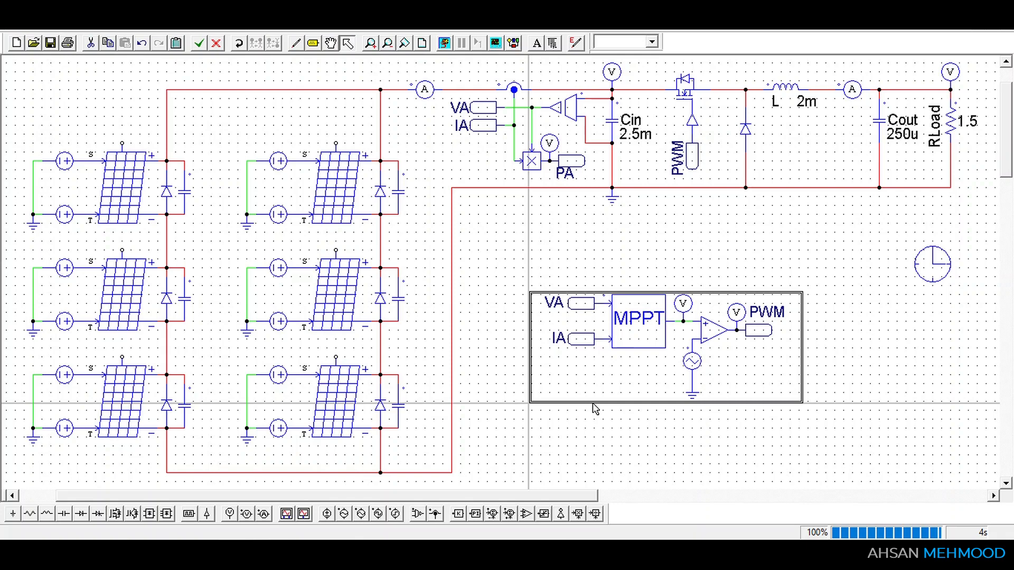
# Step: Open the MPPT C block's parameters and inspect its number of input and output ports
pyautogui.doubleClick(647, 302)
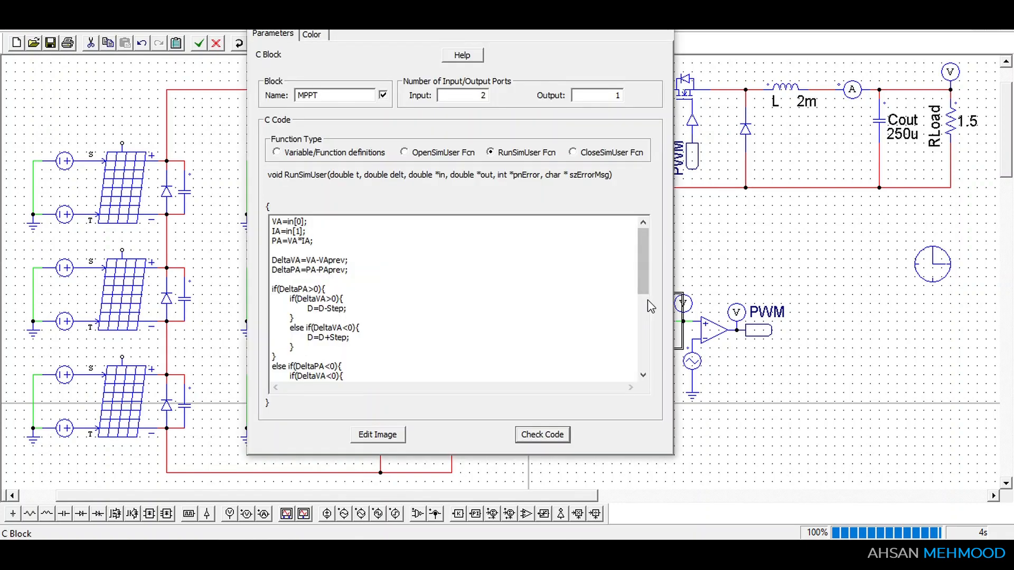
pyautogui.moveTo(523, 30); pyautogui.dragTo(607, 80)
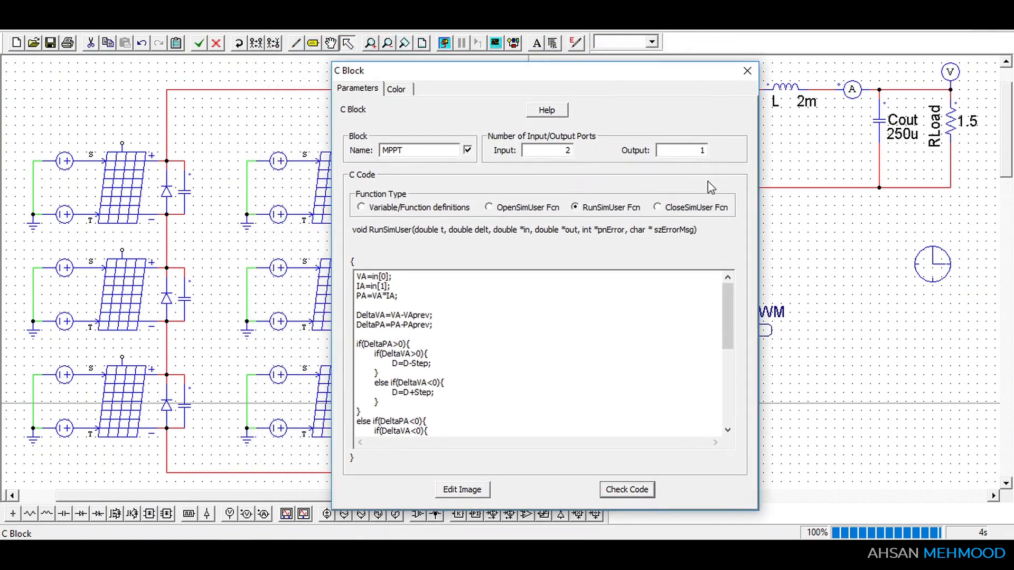
pyautogui.click(866, 226)
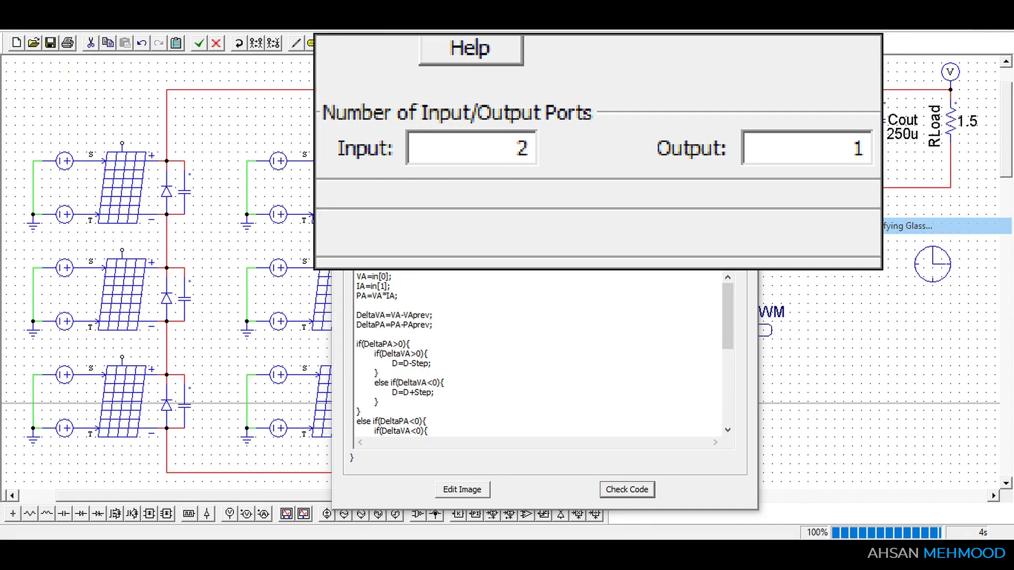
pyautogui.press('super+Escape')
# Step: Review the MPPT block's variable and function definitions, including the duty ratio, step and limit variables
pyautogui.click(417, 207)
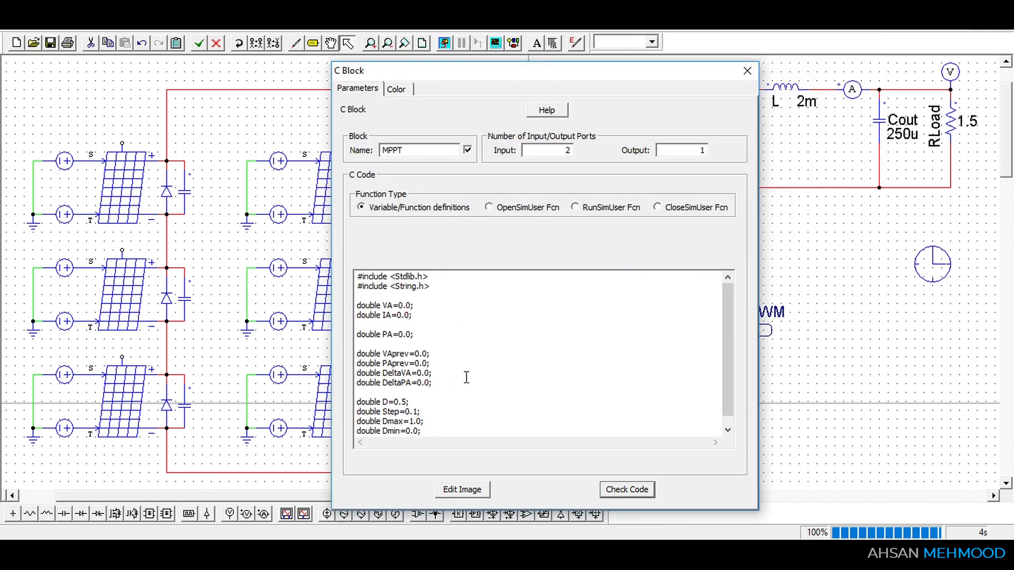
pyautogui.press('super+plus')
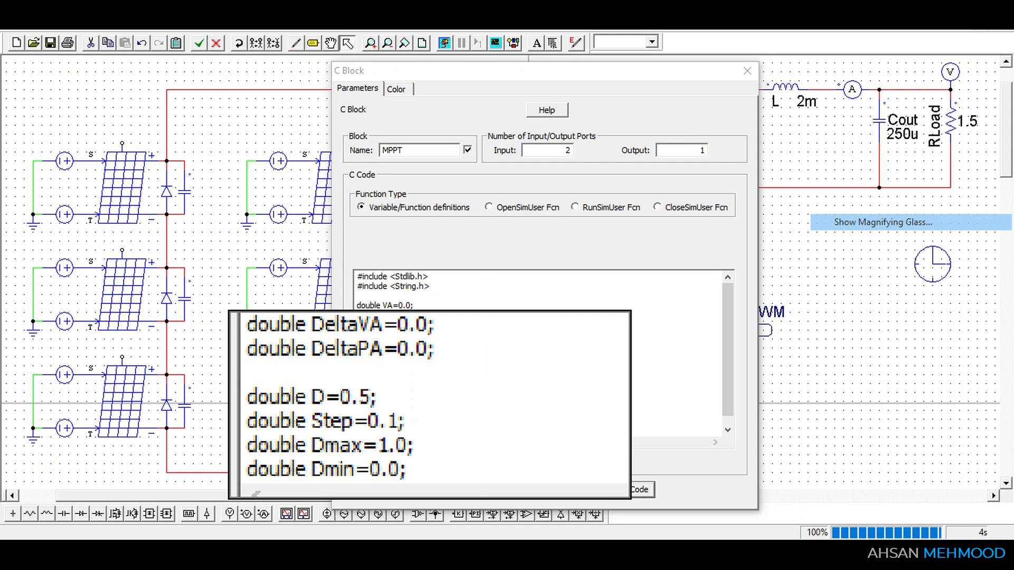
pyautogui.click(431, 404)
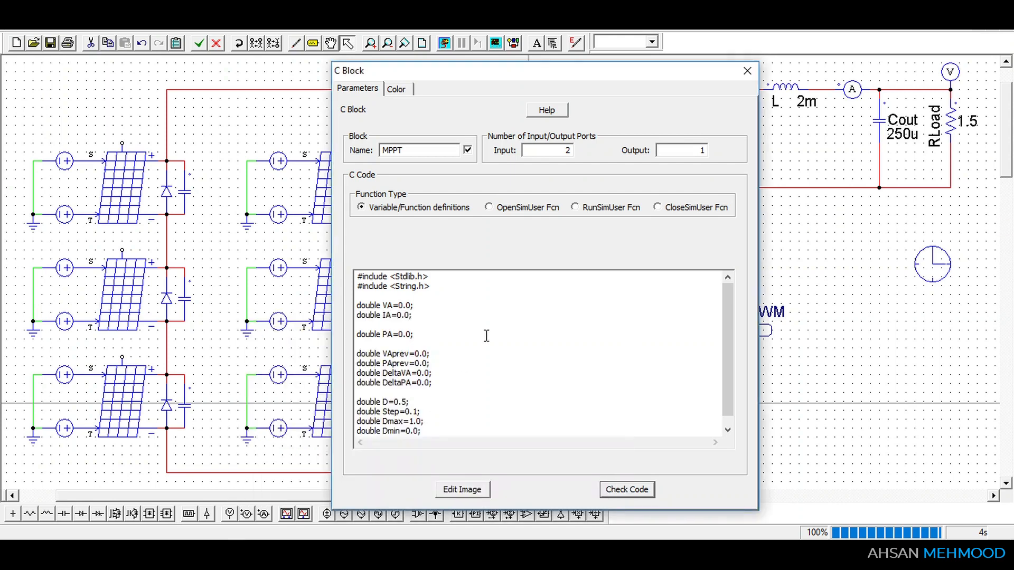
# Step: Review the MPPT block's RunSimUser code, from the VA and IA input readings through the perturb-and-observe conditions
pyautogui.click(602, 209)
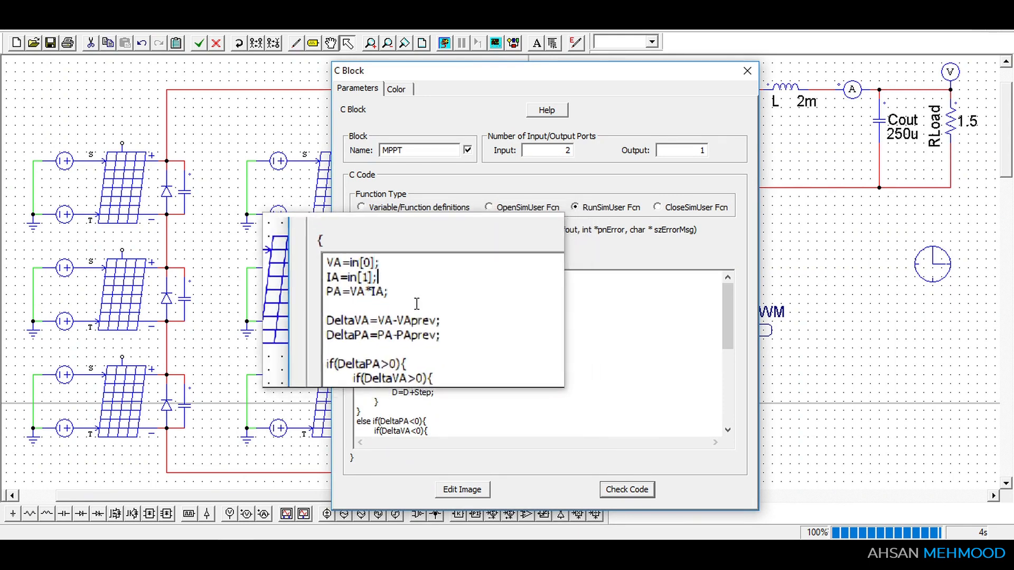
pyautogui.doubleClick(379, 277)
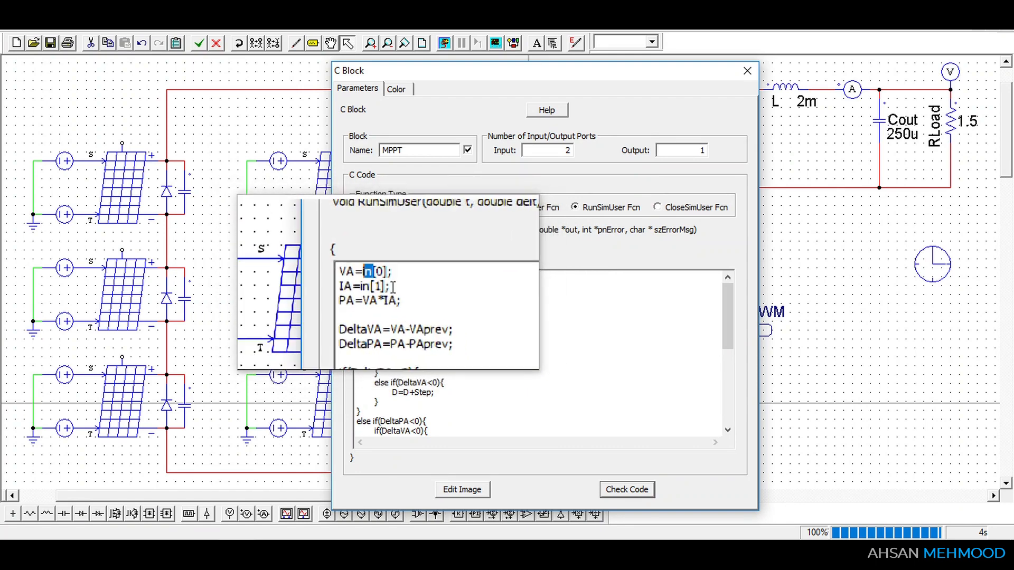
pyautogui.moveTo(393, 288); pyautogui.dragTo(339, 271)
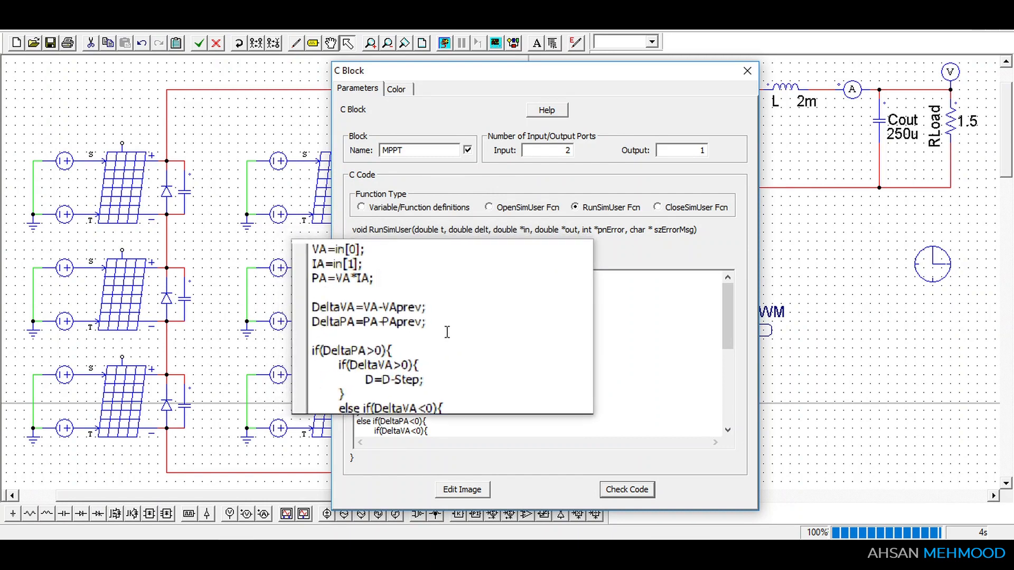
pyautogui.scroll(-1, 448, 332)
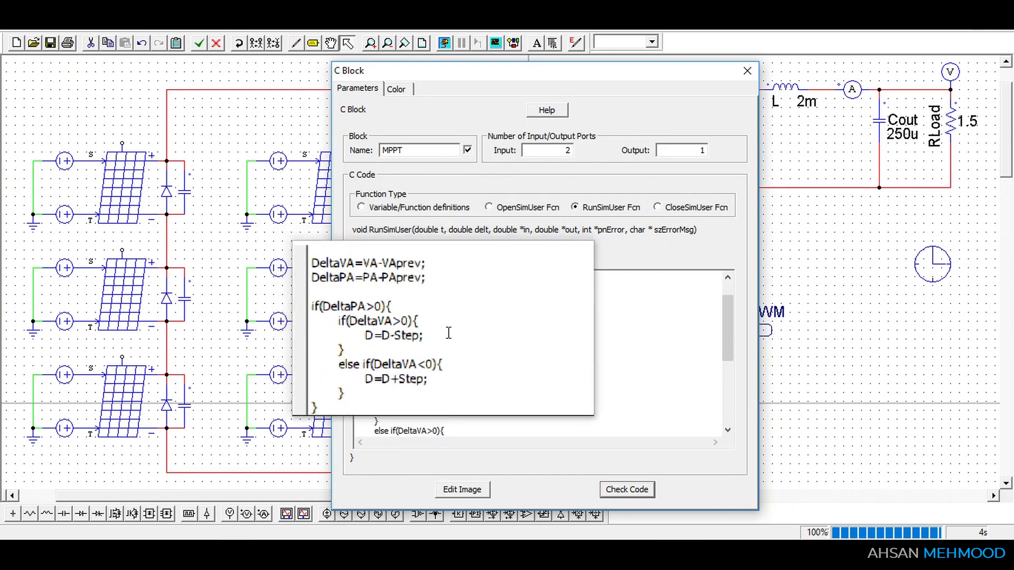
pyautogui.scroll(-1, 448, 332)
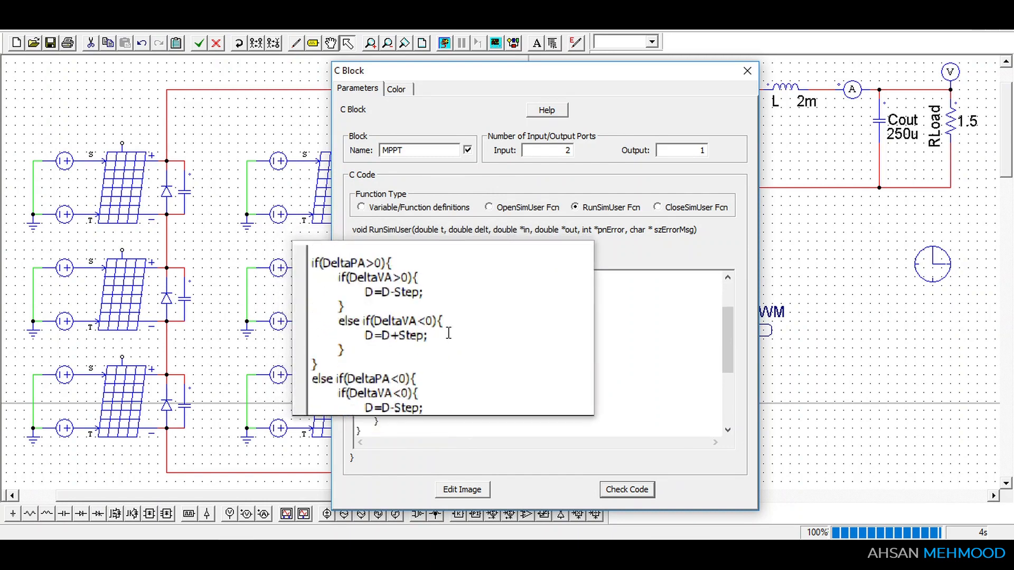
pyautogui.scroll(-1, 448, 333)
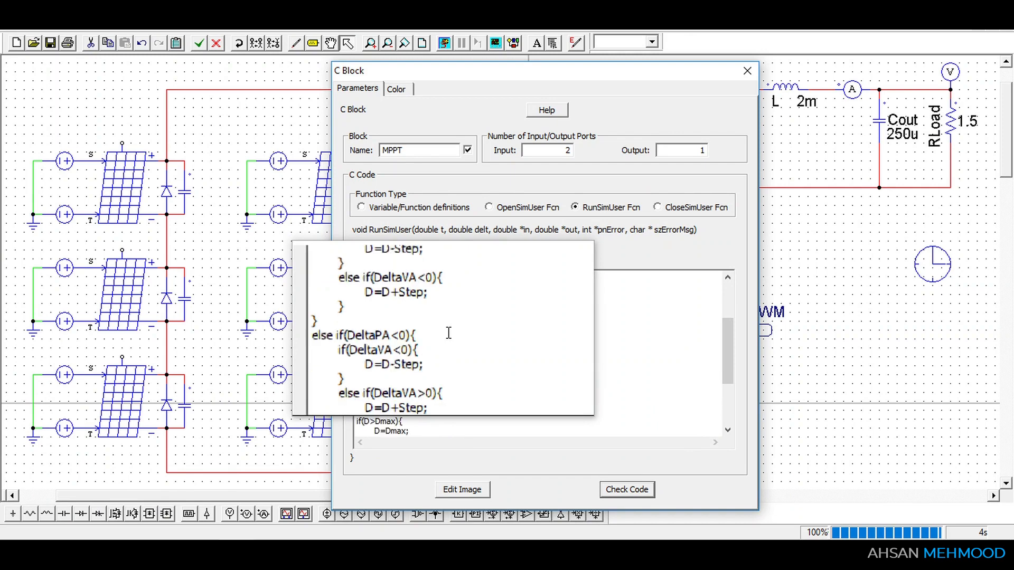
pyautogui.scroll(-1, 448, 333)
pyautogui.scroll(-1, 448, 332)
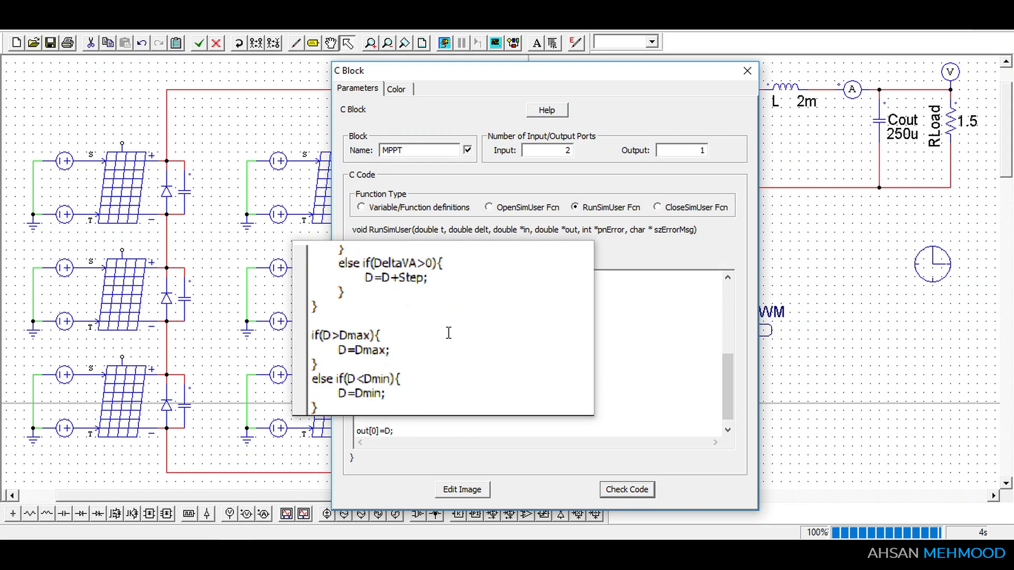
pyautogui.scroll(-1, 448, 333)
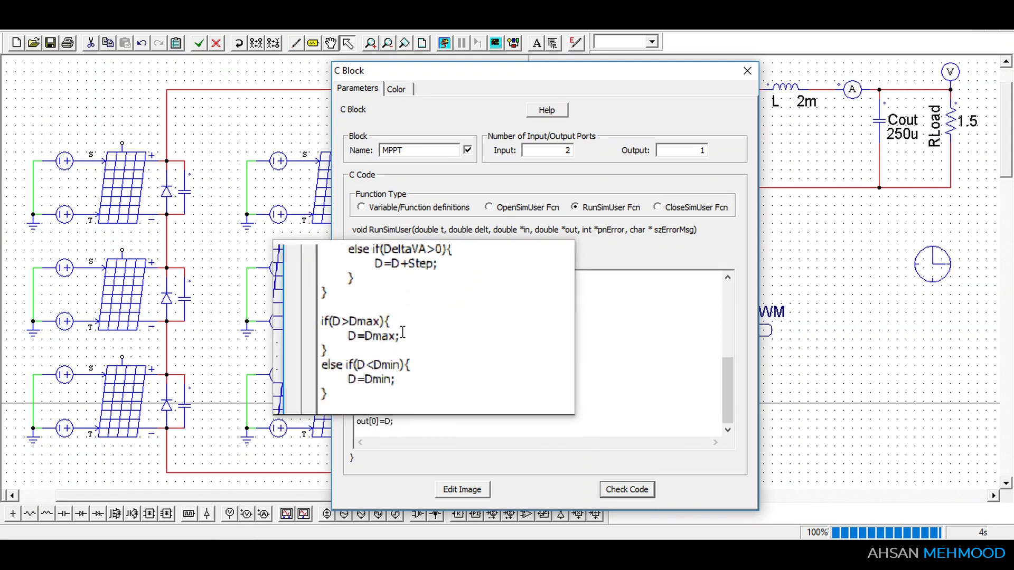
# Step: Examine the RunSimUser code lines for the duty ratio limits, the previous-value updates and the output assignment
pyautogui.moveTo(357, 326); pyautogui.dragTo(421, 373)
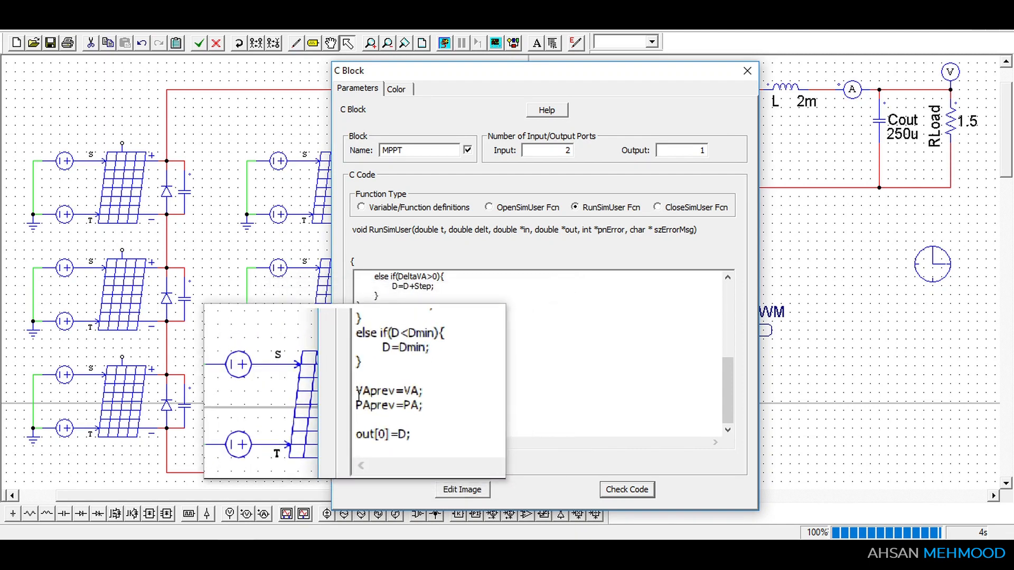
pyautogui.moveTo(357, 393); pyautogui.dragTo(412, 404)
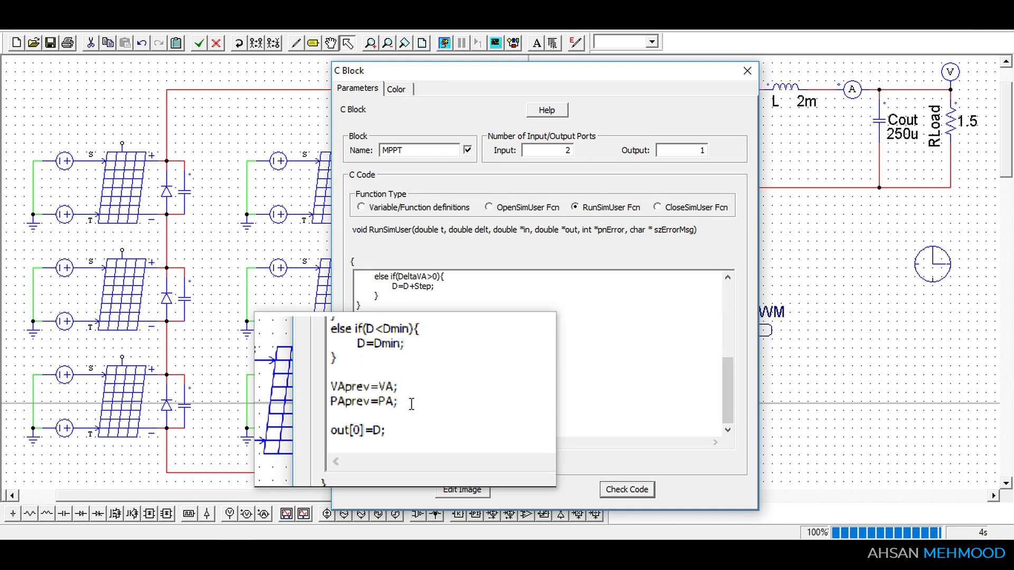
pyautogui.doubleClick(359, 421)
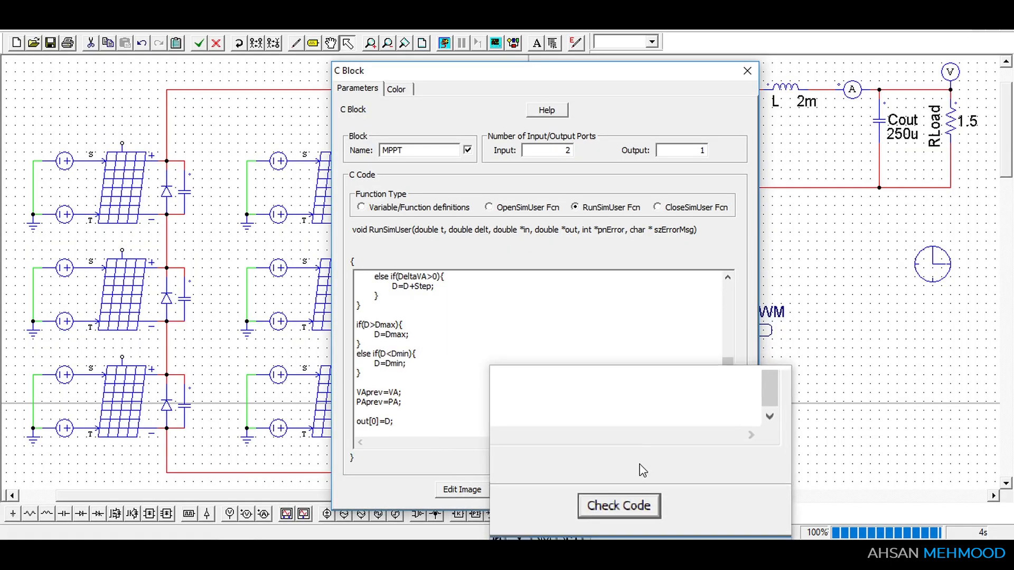
# Step: Run the code check on the MPPT block and close its parameters
pyautogui.click(628, 490)
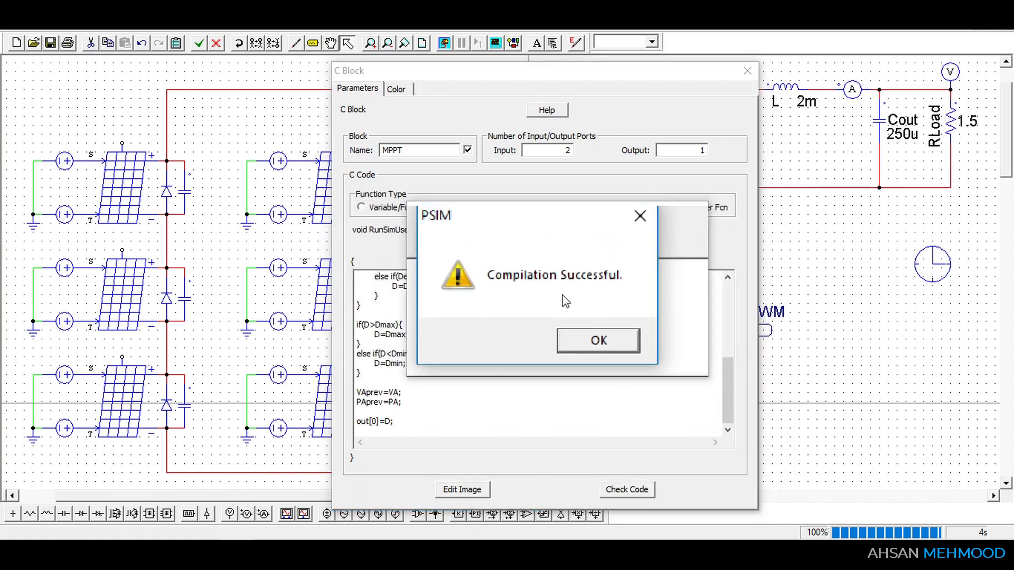
pyautogui.click(605, 328)
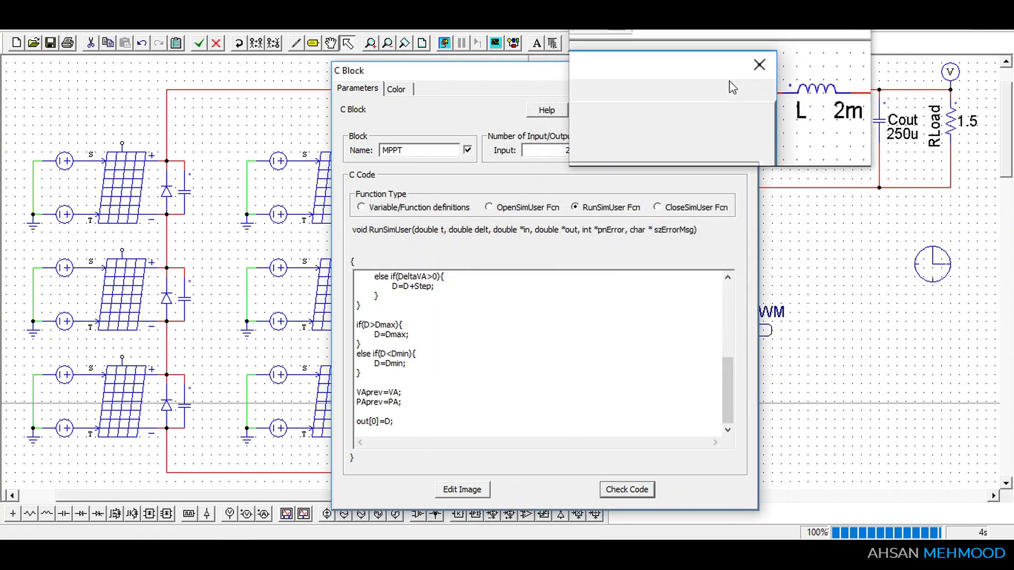
pyautogui.click(747, 70)
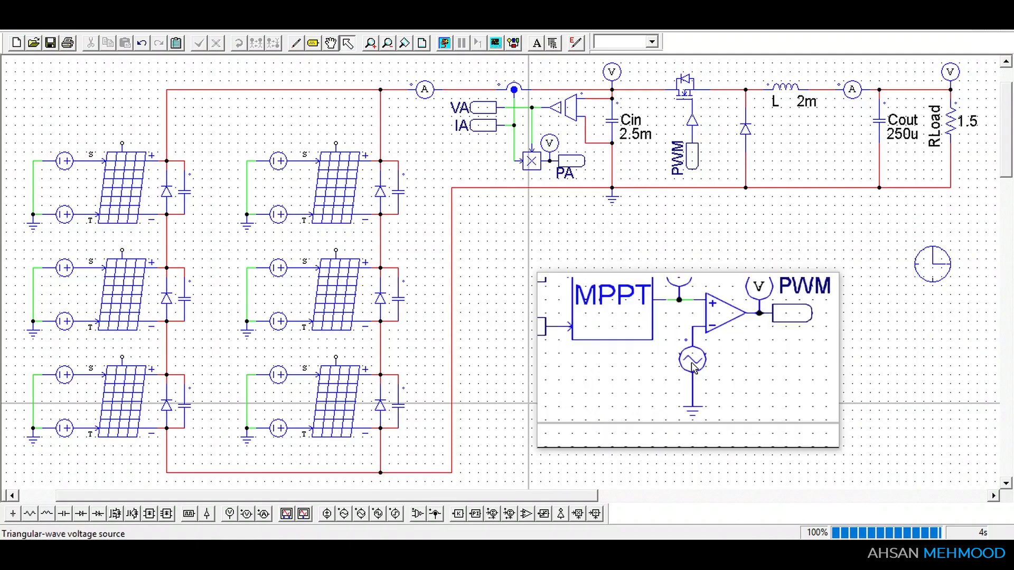
# Step: Inspect the parameters of the triangular-wave voltage source and the simulation control's time step and total time, closing both dialogs
pyautogui.doubleClick(692, 365)
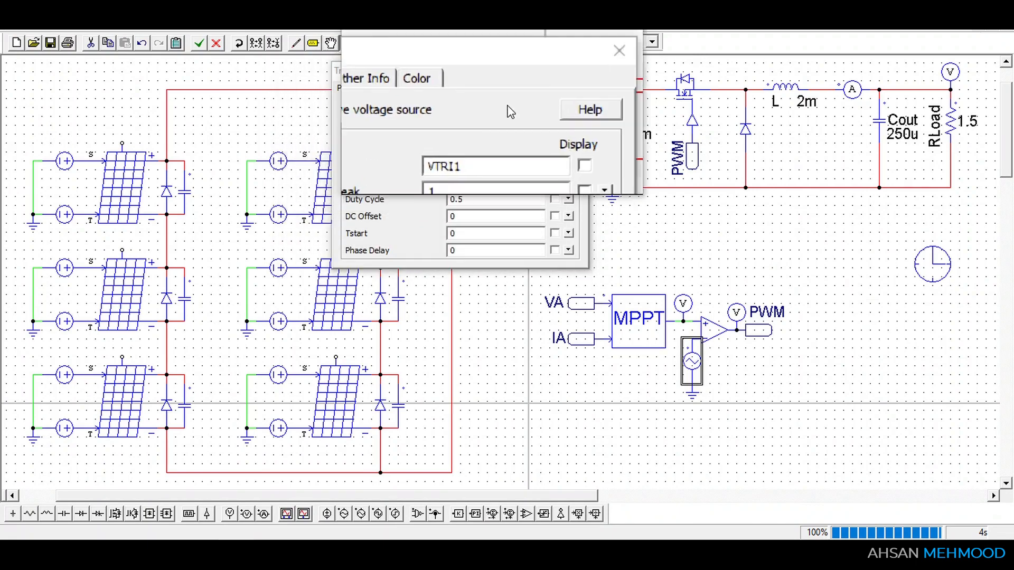
pyautogui.click(574, 78)
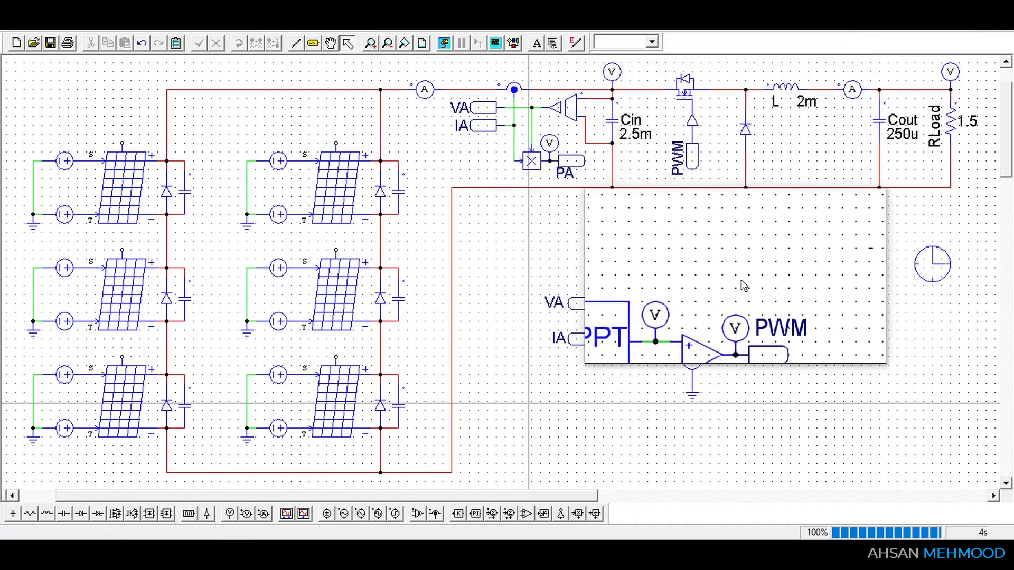
pyautogui.doubleClick(932, 264)
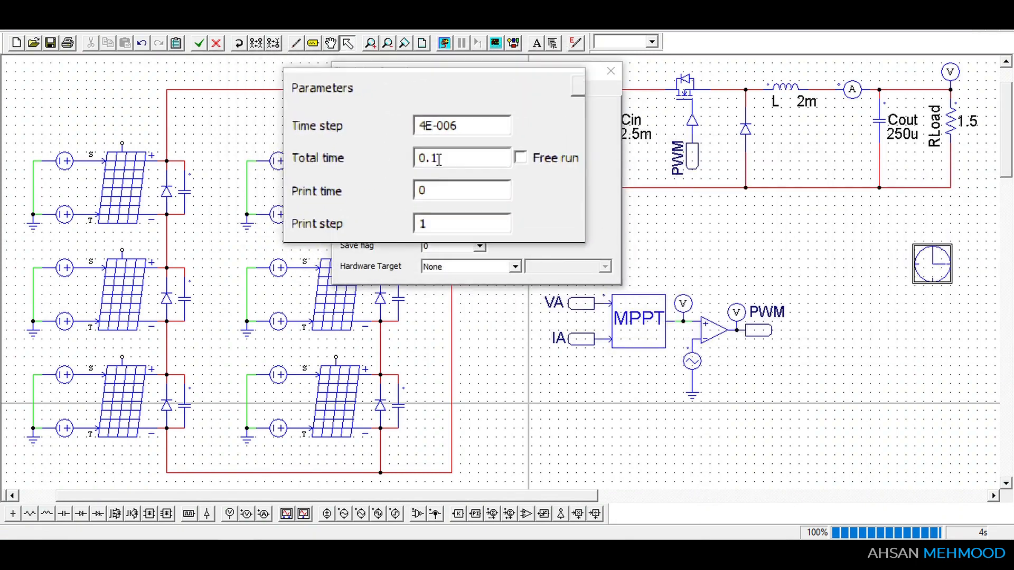
pyautogui.click(610, 72)
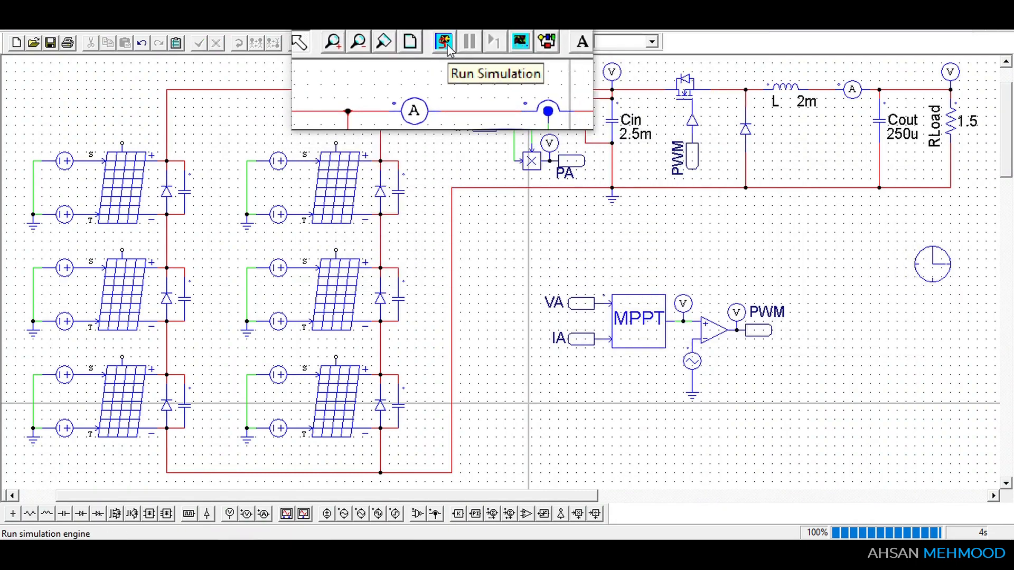
# Step: Run the simulation and maximize the Simview window with the resulting waveforms
pyautogui.click(443, 42)
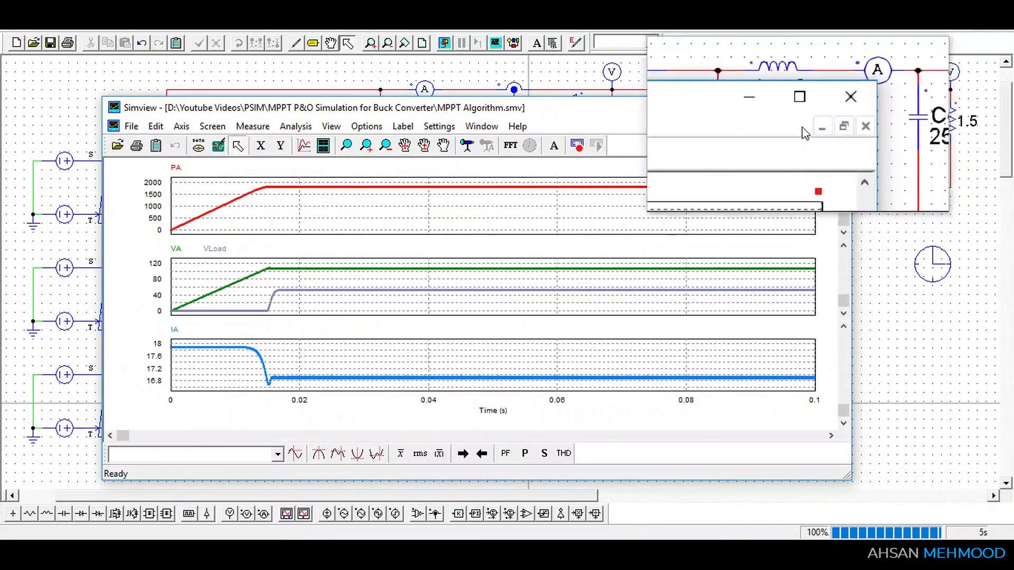
pyautogui.click(798, 107)
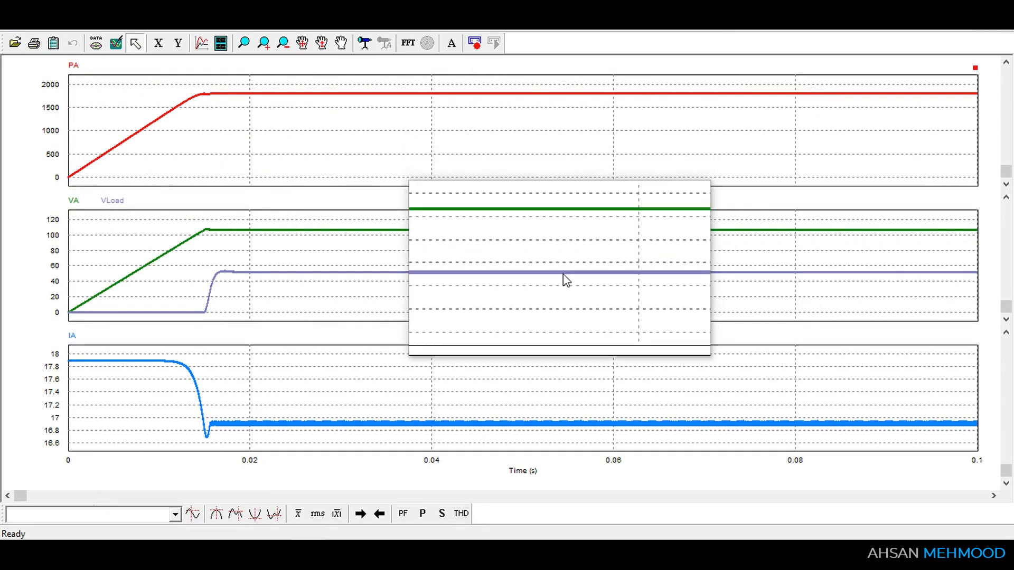
# Step: Measure PA, VA, VLoad and IA just after the waveforms settle, then close the measurement window
pyautogui.click(365, 42)
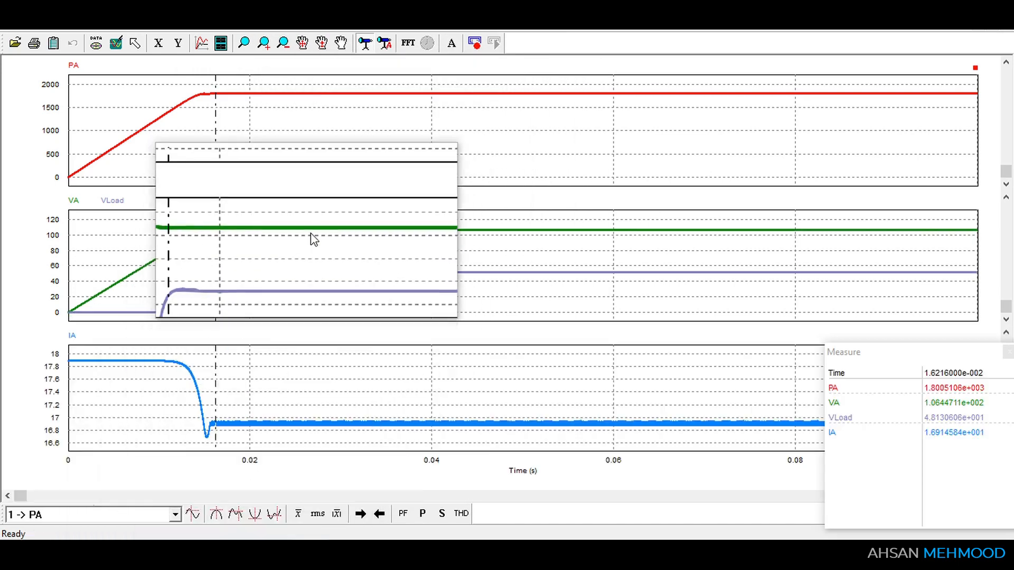
pyautogui.moveTo(942, 353); pyautogui.dragTo(283, 111)
pyautogui.moveTo(220, 111); pyautogui.dragTo(276, 111)
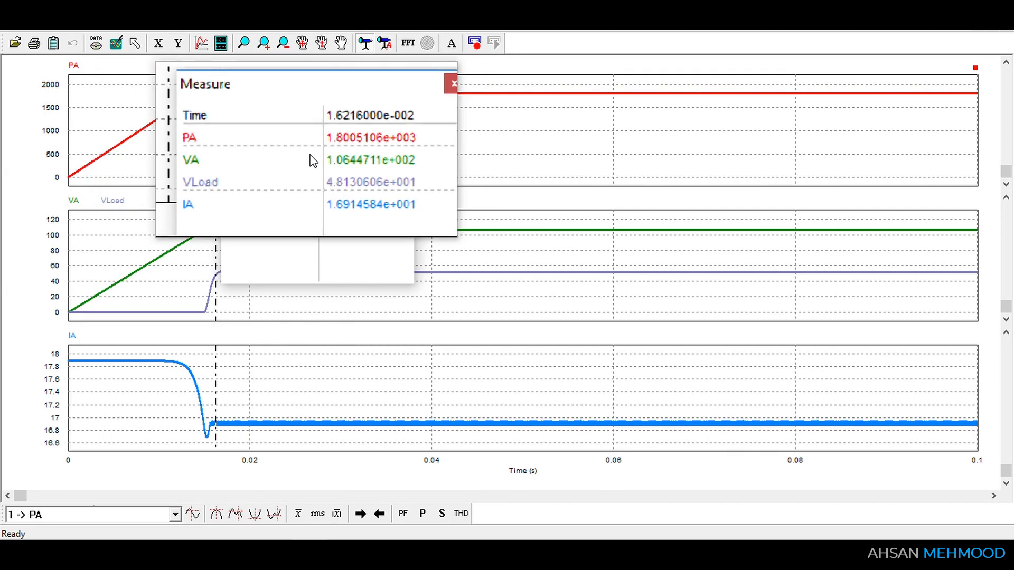
pyautogui.moveTo(314, 160); pyautogui.dragTo(295, 150)
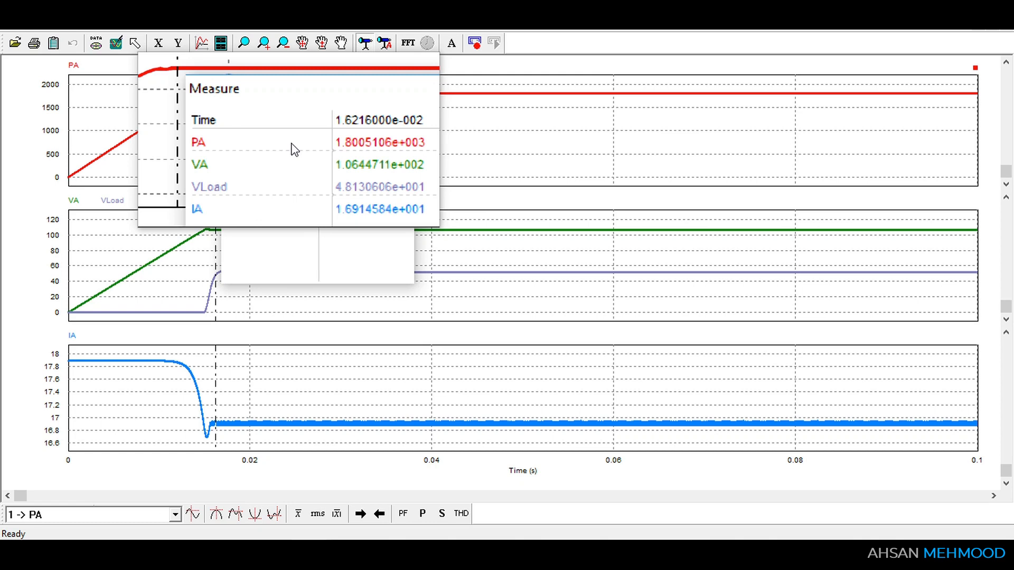
pyautogui.click(405, 106)
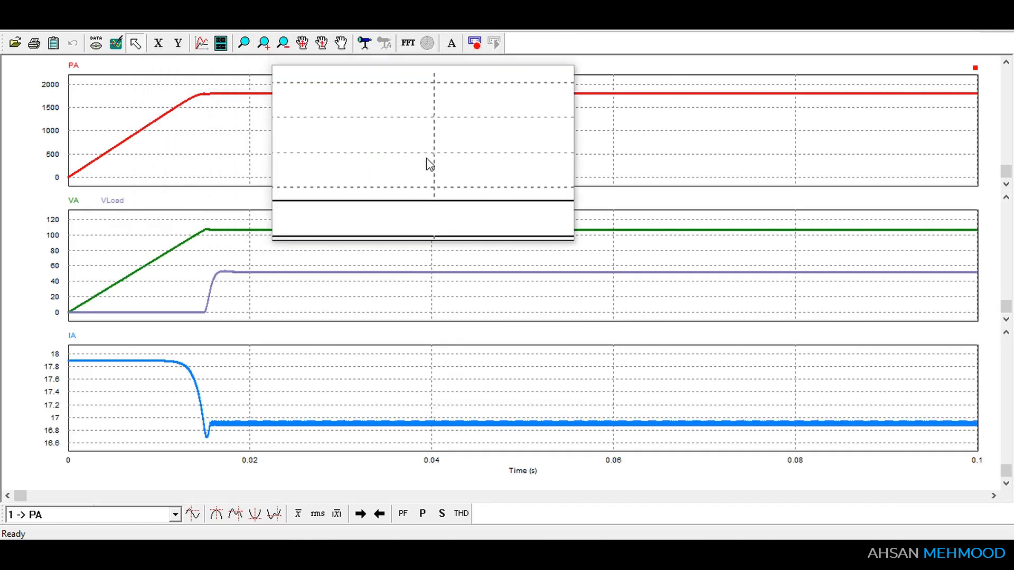
# Step: Add a separate DutyRatio plot below the existing waveforms and zoom in on it from about 0.04 to 0.046 s
pyautogui.click(221, 44)
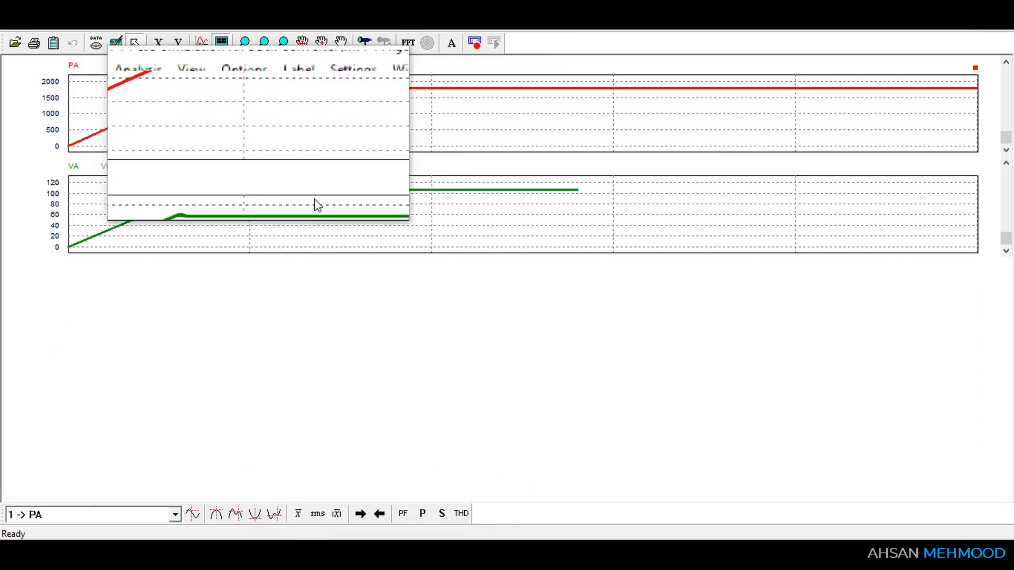
pyautogui.doubleClick(346, 194)
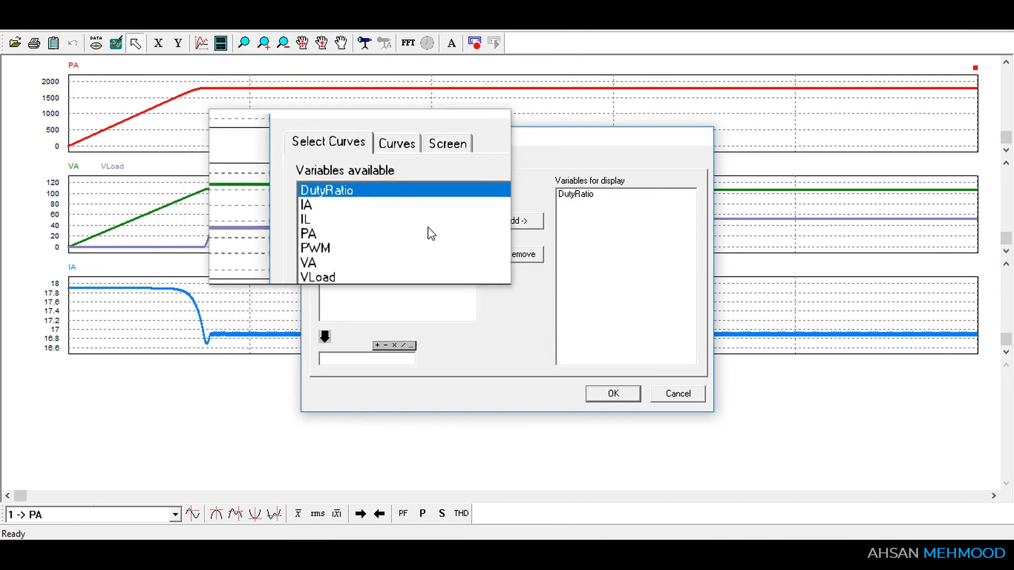
pyautogui.click(616, 395)
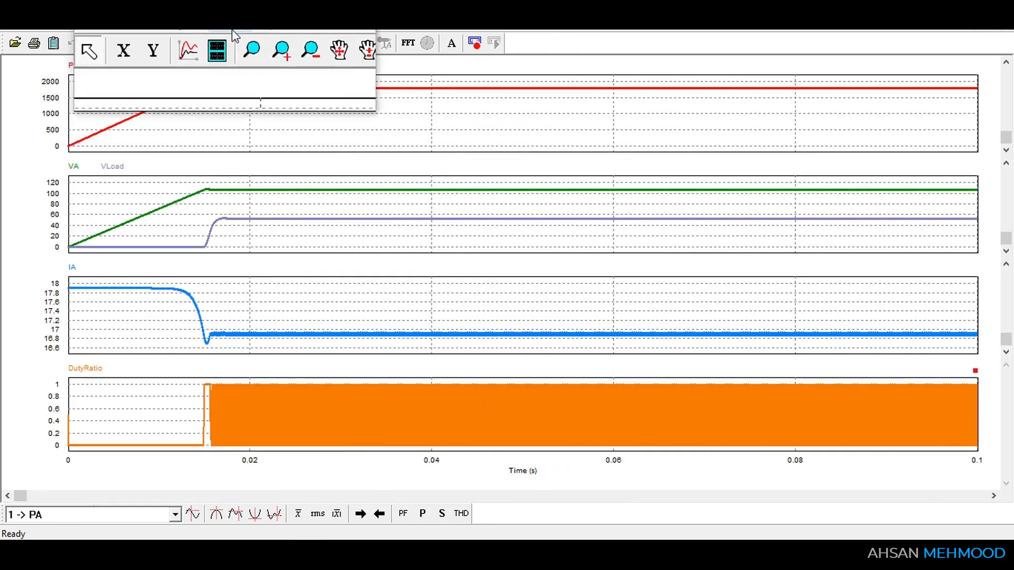
pyautogui.moveTo(428, 381); pyautogui.dragTo(492, 464)
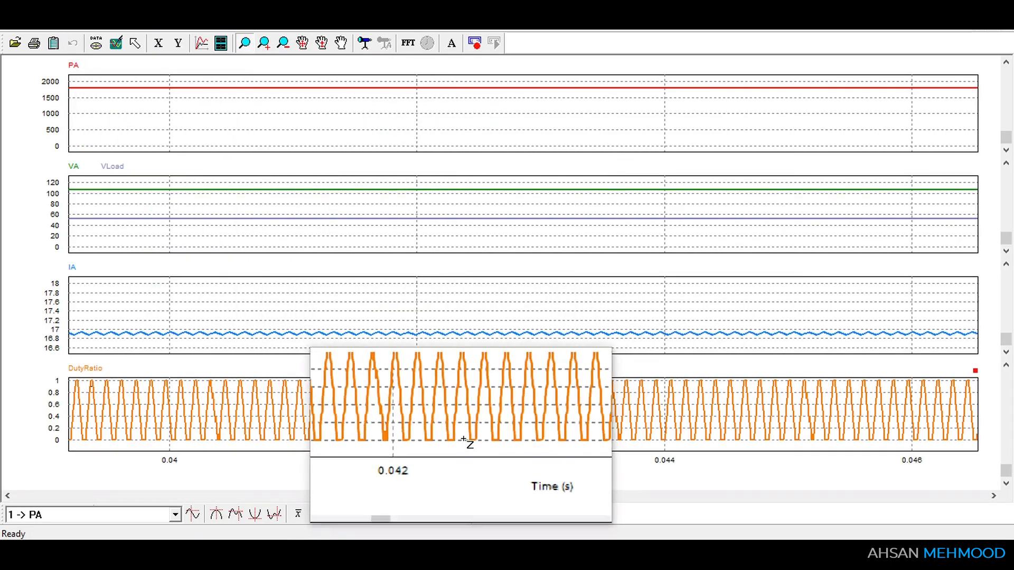